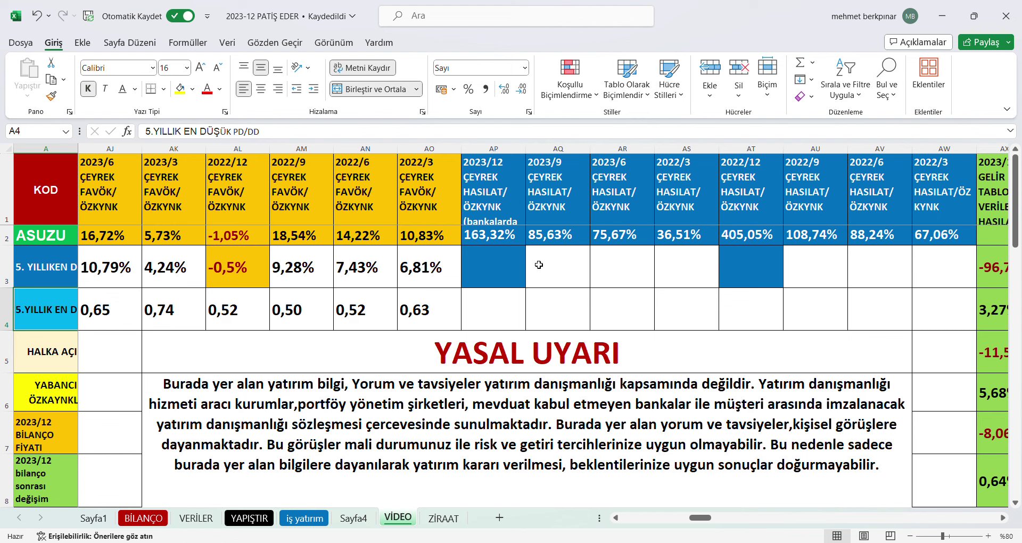
# Examine ASUZU's quarterly FAVÖK/ÖZKYNK and FAVÖK/YABANCI KAYNAK ratios back to the 2023/12 quarter, and inspect the formula in AH3
pyautogui.click(485, 273)
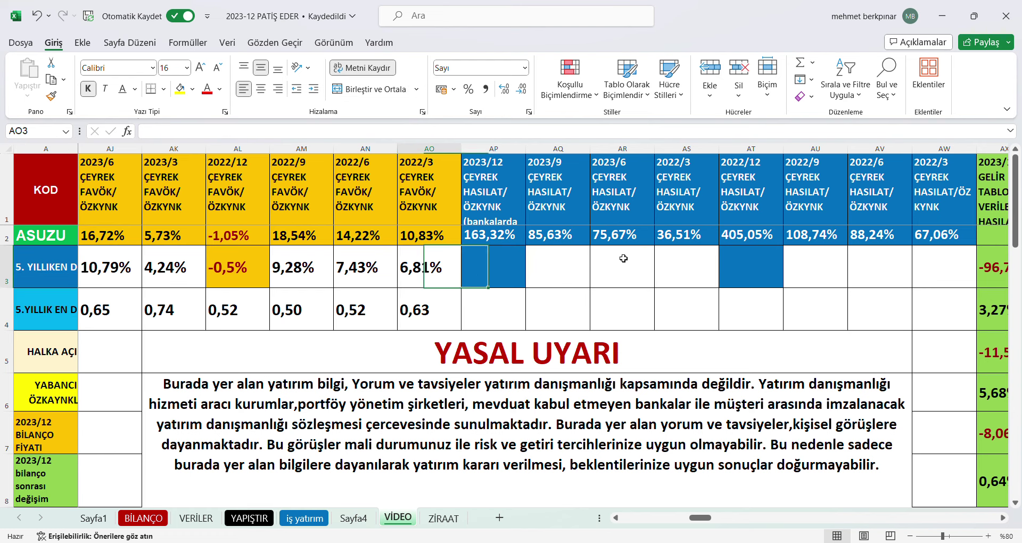
pyautogui.press('Left')
pyautogui.press('Left')
pyautogui.press('Left')
pyautogui.press('Left')
pyautogui.press('Left')
pyautogui.press('Left')
pyautogui.press('Left')
pyautogui.press('Left')
pyautogui.press('Left')
pyautogui.press('Left')
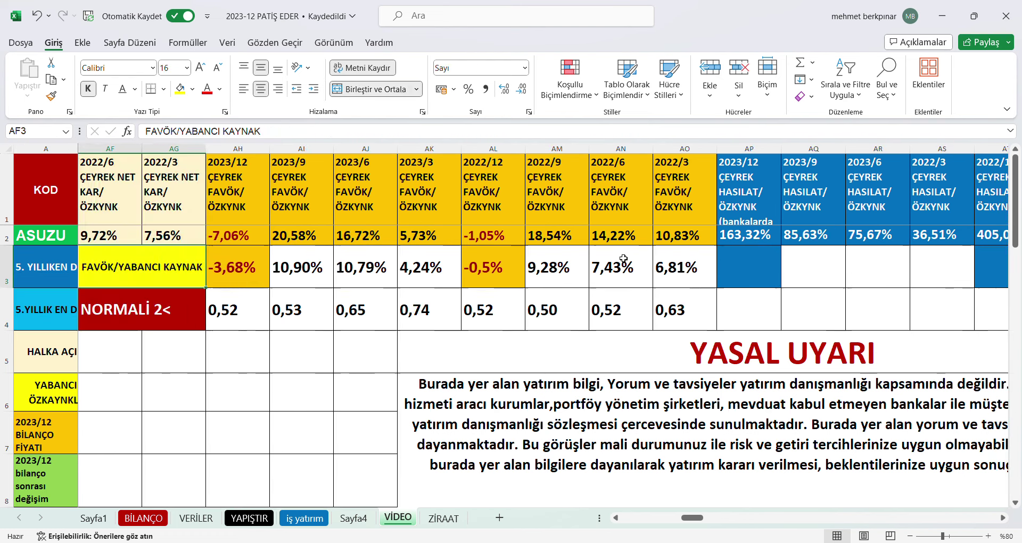
pyautogui.press('Left')
pyautogui.press('Left')
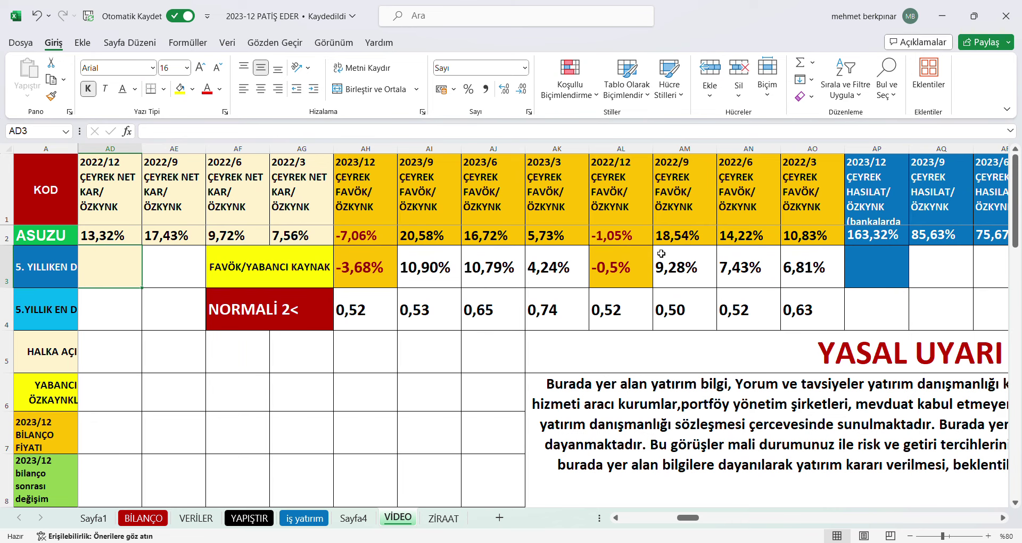
pyautogui.click(370, 272)
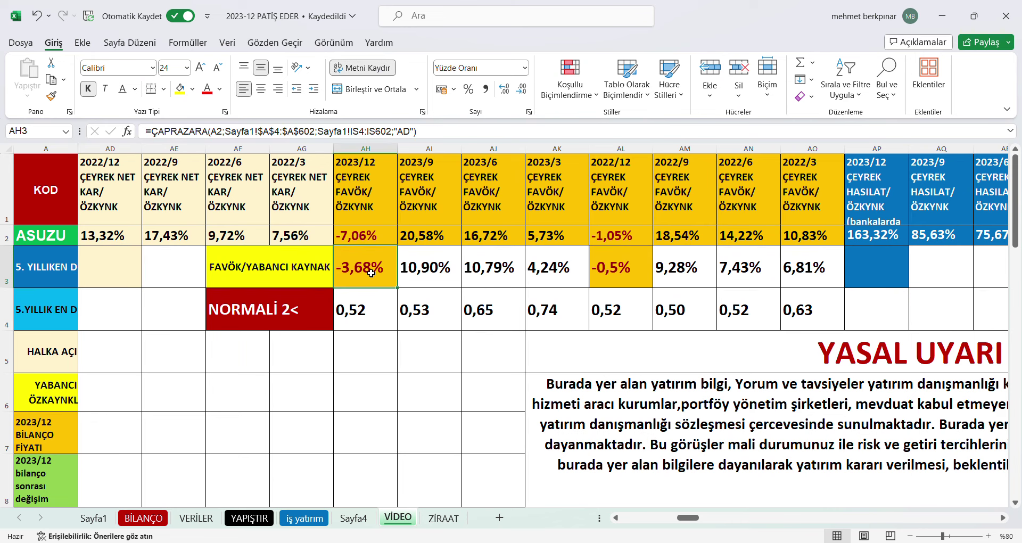
# Examine ASUZU's quarterly net profit to equity ratios and the 2023/12 FAVÖK, net profit and non-operating income and expense figures
pyautogui.press('Left')
pyautogui.press('Left')
pyautogui.press('Left')
pyautogui.press('Left')
pyautogui.press('Left')
pyautogui.press('Left')
pyautogui.press('Left')
pyautogui.press('Left')
pyautogui.press('Left')
pyautogui.press('Left')
pyautogui.press('Left')
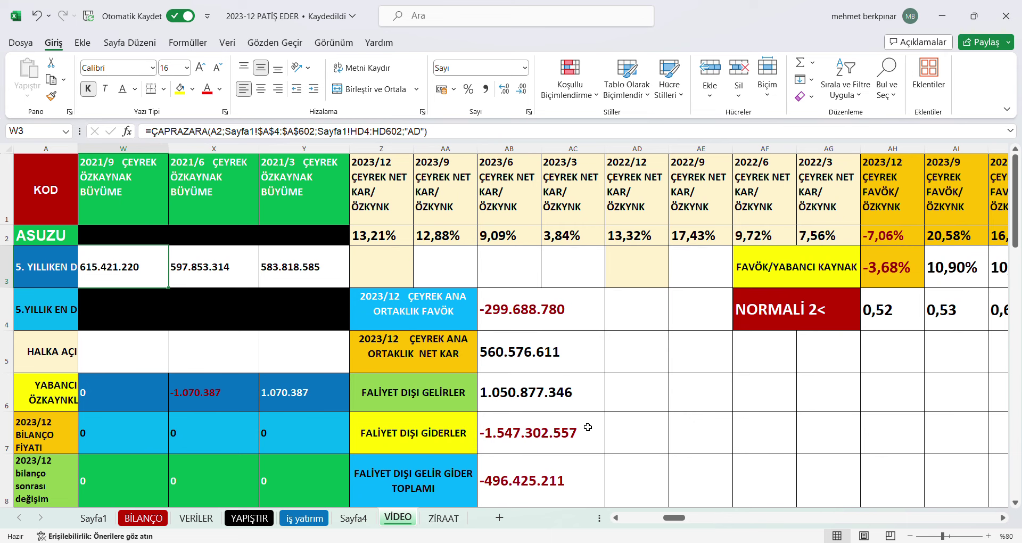
pyautogui.scroll(-1, 563, 431)
pyautogui.scroll(1, 575, 431)
# Examine ASUZU's quarterly equity growth, parent equity and capital adjustment figures from 2021/3 through 2023/12
pyautogui.click(407, 322)
pyautogui.press('Left')
pyautogui.press('Left')
pyautogui.press('Left')
pyautogui.press('Left')
pyautogui.press('Left')
pyautogui.press('Left')
pyautogui.press('Left')
pyautogui.press('Left')
pyautogui.press('Left')
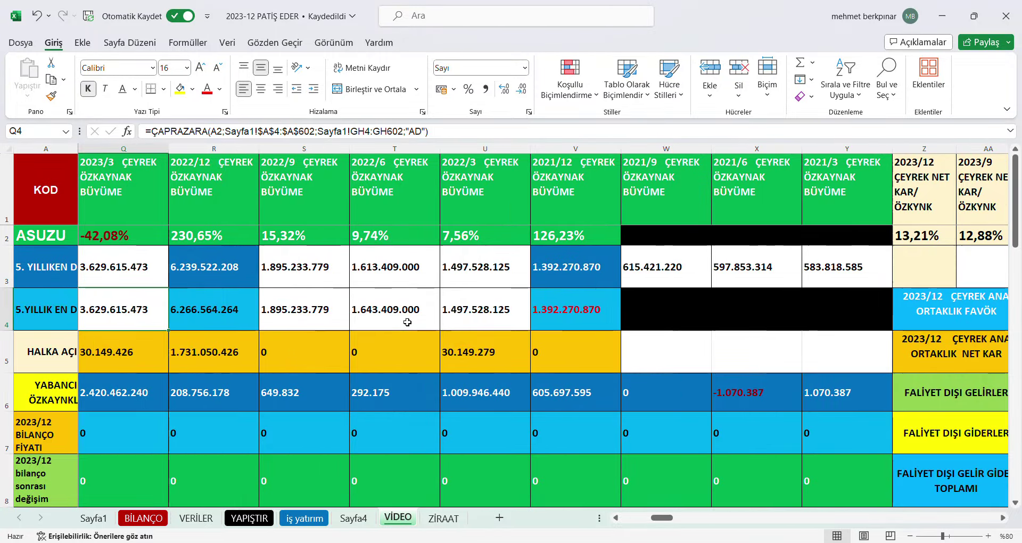
pyautogui.press('Left')
pyautogui.press('Left')
pyautogui.press('Left')
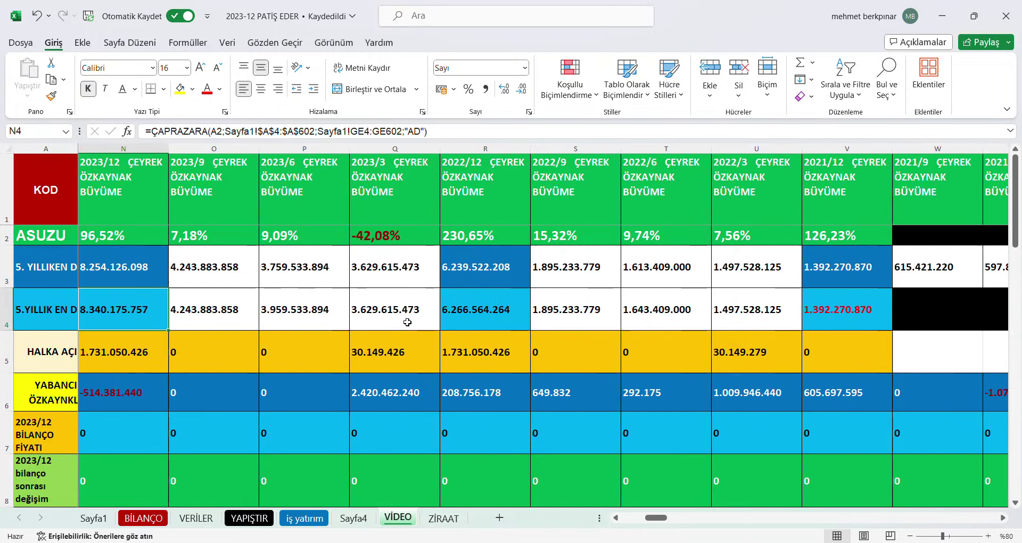
pyautogui.press('Left')
pyautogui.press('Left')
pyautogui.press('Left')
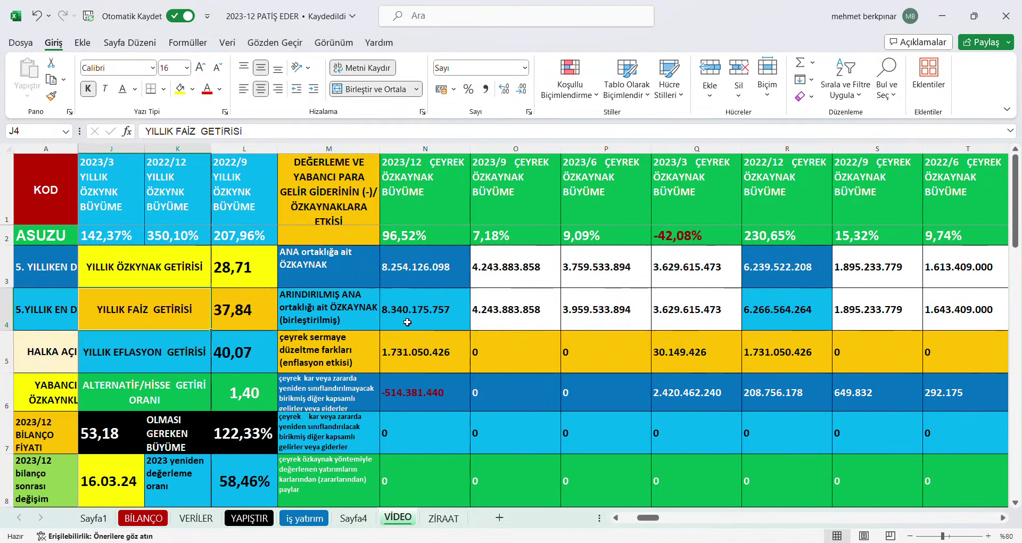
# Check the 2023/12 YIL TOPLAMI formula in N14 for the valuation effects on equity
pyautogui.scroll(-1, 682, 353)
pyautogui.scroll(-3, 682, 353)
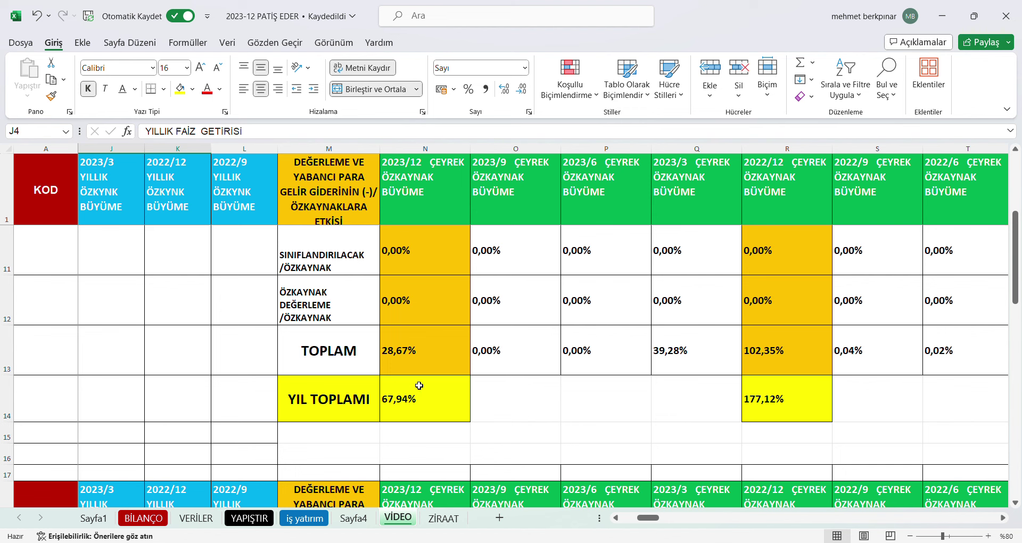
pyautogui.click(418, 401)
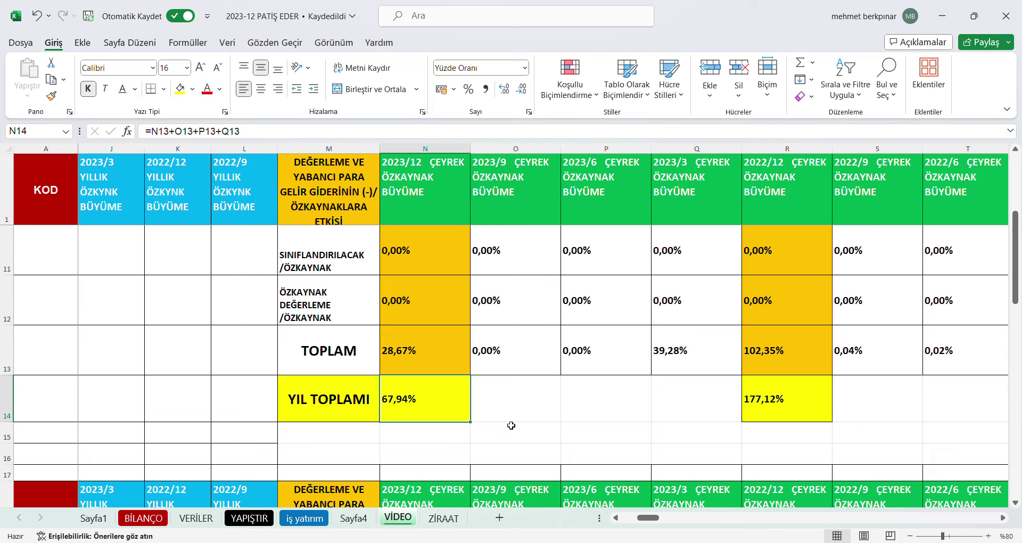
pyautogui.scroll(3, 511, 426)
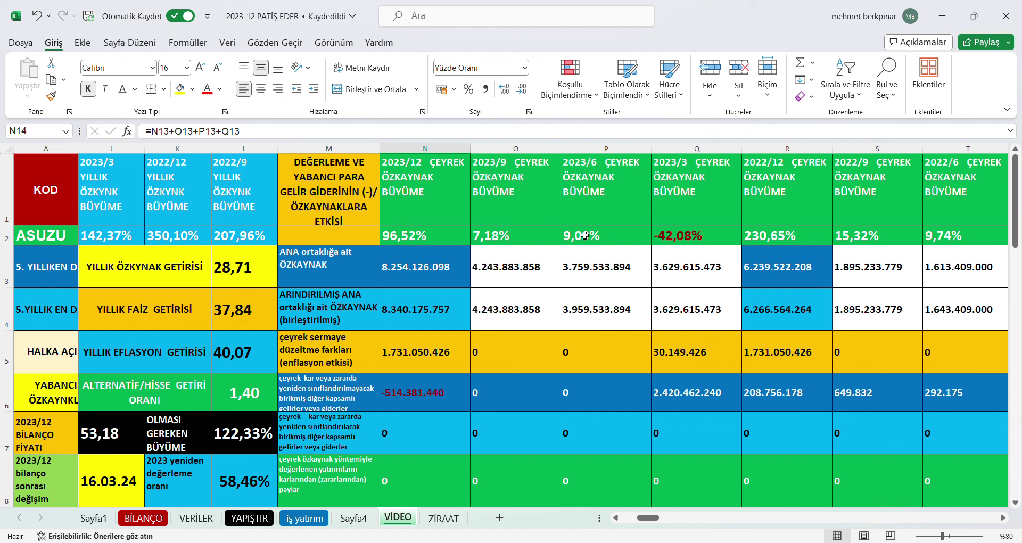
# Return to the sheet's first columns and review ASUZU's summary of price, valuation ratios, equity growth and yield values
pyautogui.press('Left')
pyautogui.press('Left')
pyautogui.press('Left')
pyautogui.press('Left')
pyautogui.press('Left')
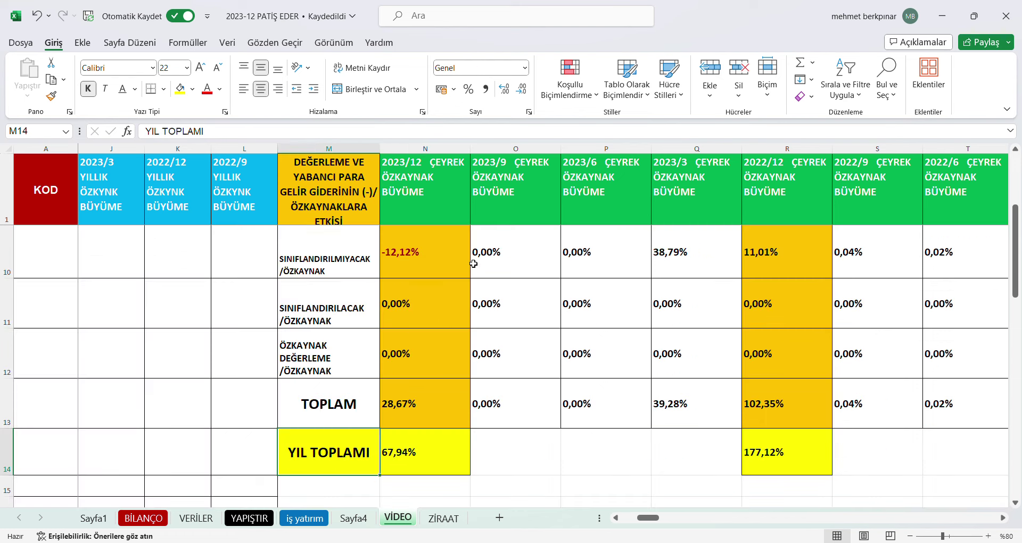
pyautogui.scroll(3, 473, 263)
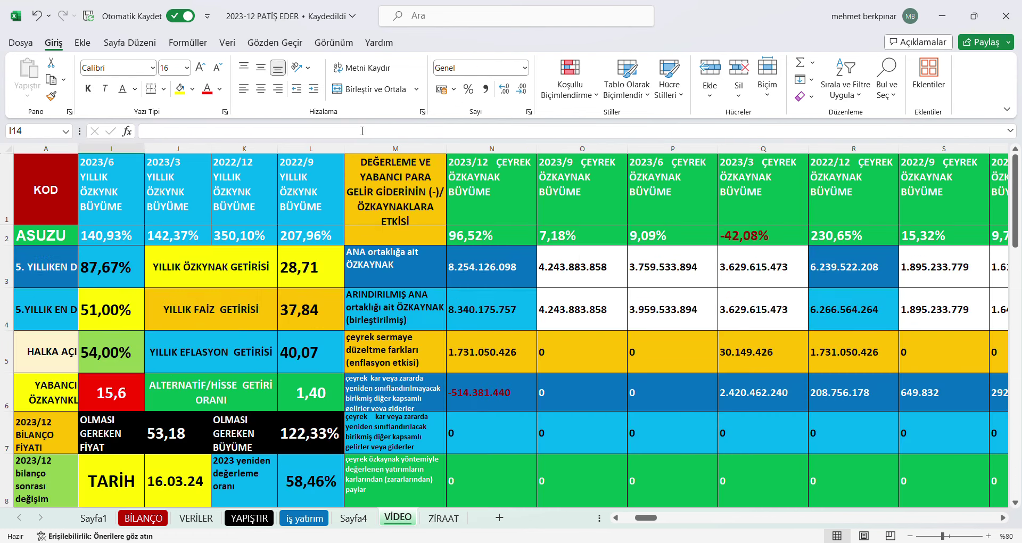
pyautogui.press('Left')
pyautogui.press('Left')
pyautogui.press('Left')
pyautogui.press('Left')
pyautogui.press('Left')
pyautogui.press('Left')
pyautogui.press('Left')
pyautogui.press('Left')
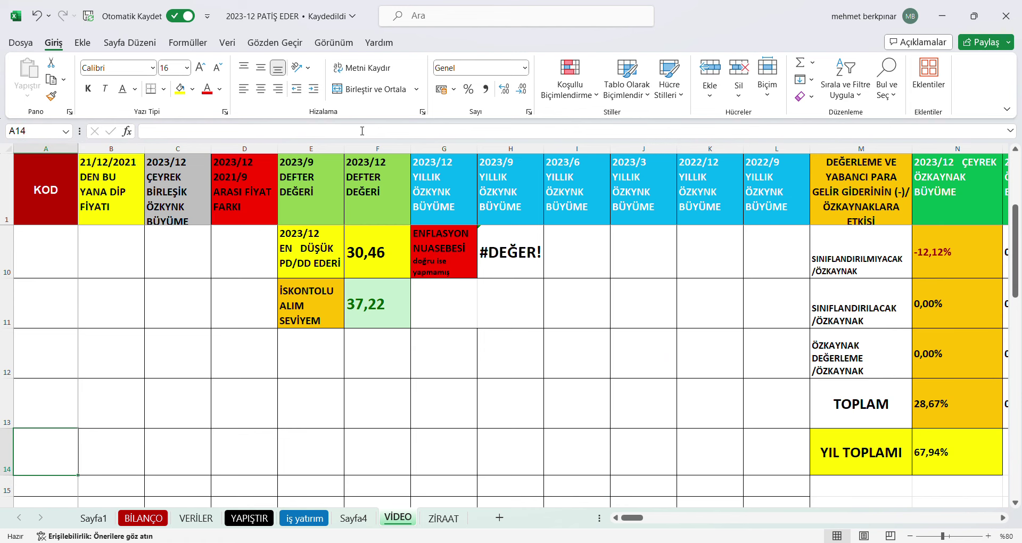
pyautogui.scroll(3, 417, 274)
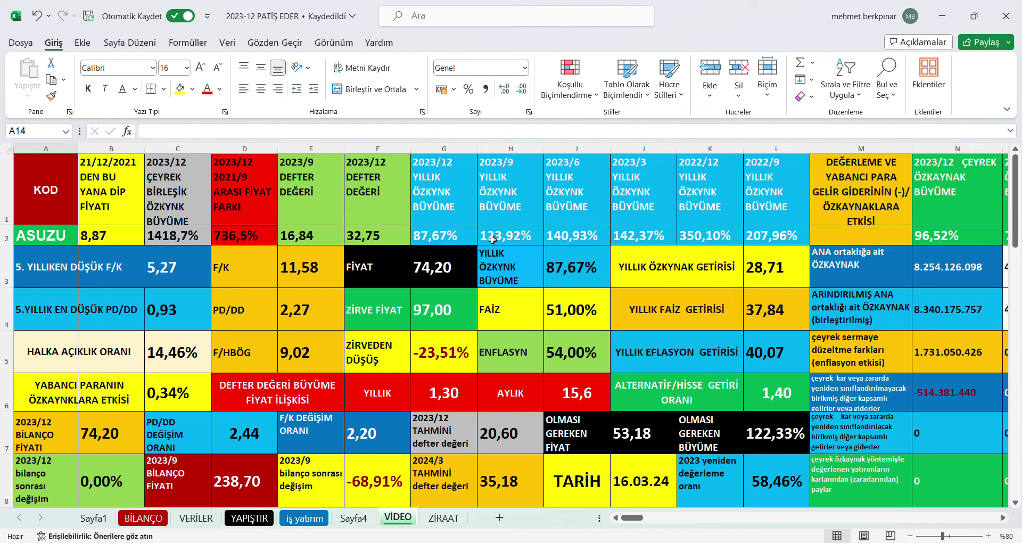
# Test the required growth from L7 as a pasted value in the 2023/12 annual equity growth cell G2, and undo it
pyautogui.click(758, 448)
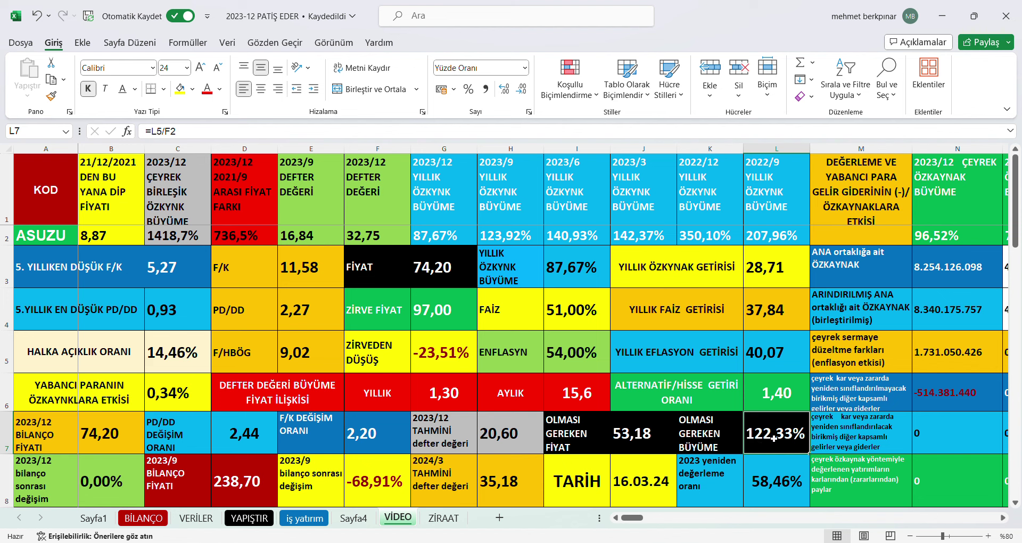
pyautogui.hotkey('ctrl', 'c')
pyautogui.click(446, 243)
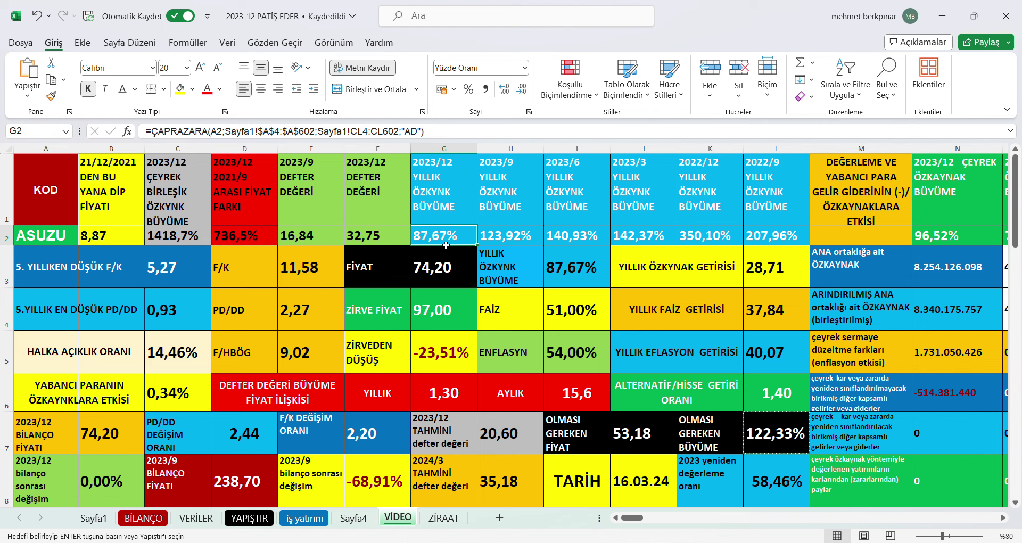
pyautogui.hotkey('ctrl', 'shift', 'v')
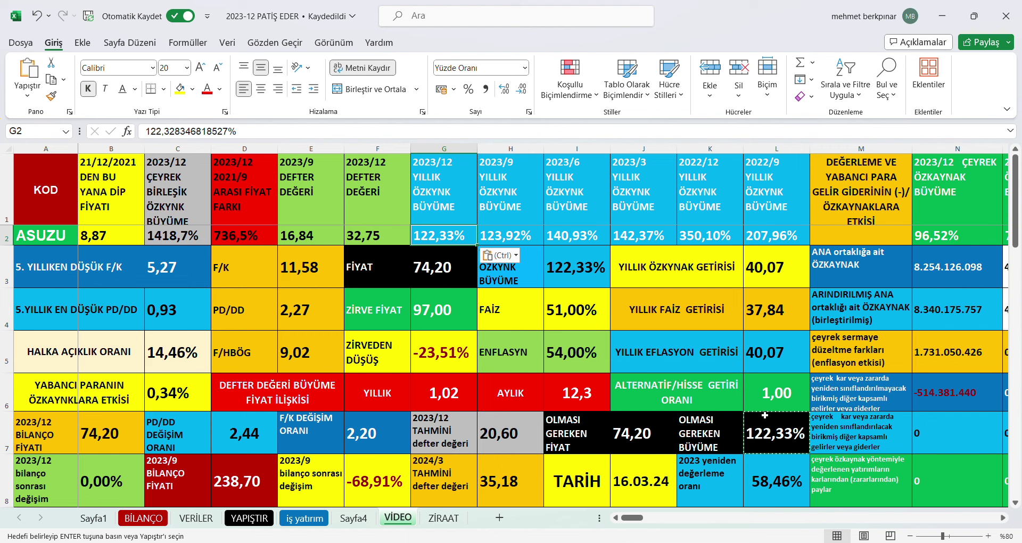
pyautogui.click(37, 17)
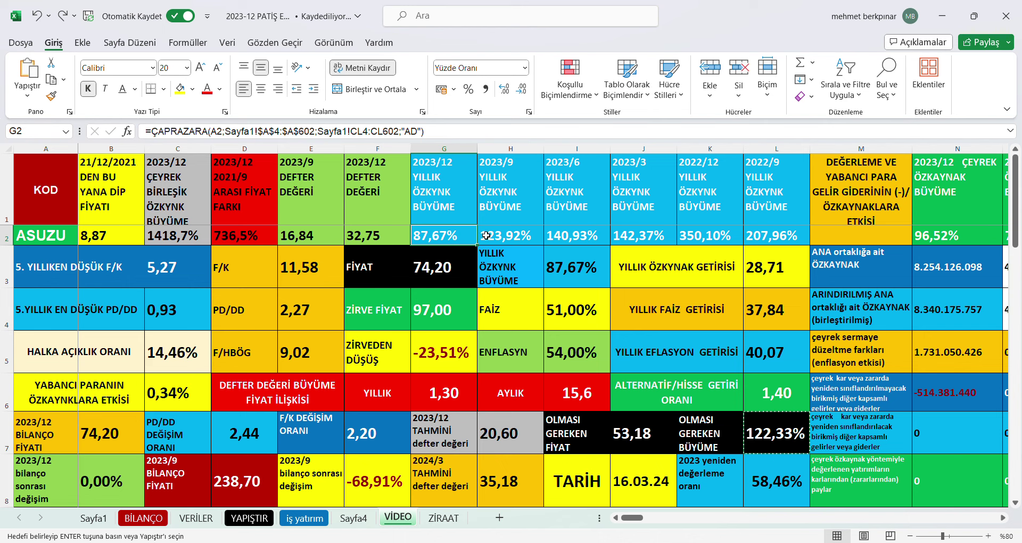
# Test the required price from J7 as a pasted value in the FİYAT cell G3, and undo it
pyautogui.click(640, 443)
pyautogui.hotkey('ctrl', 'c')
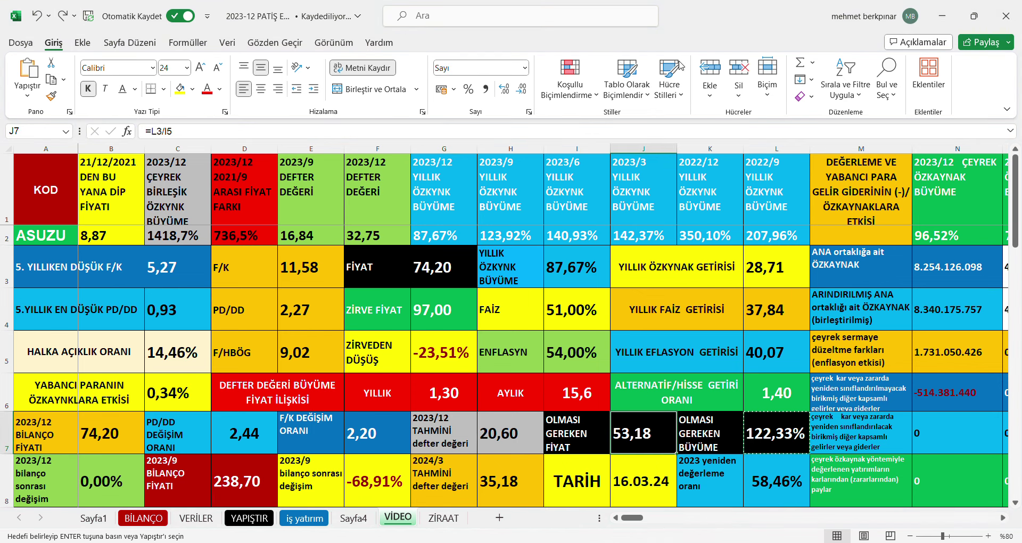
pyautogui.click(445, 265)
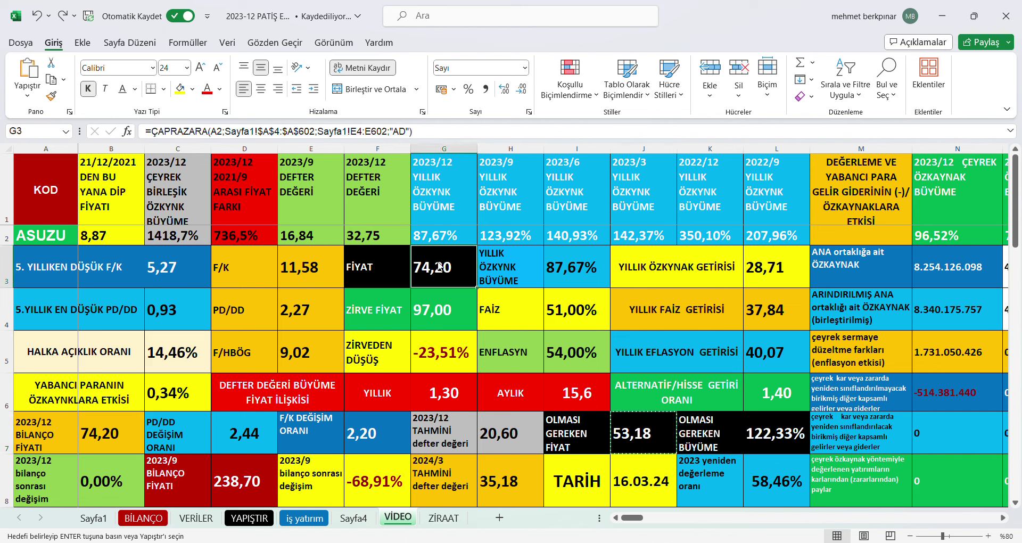
pyautogui.hotkey('ctrl', 'shift', 'v')
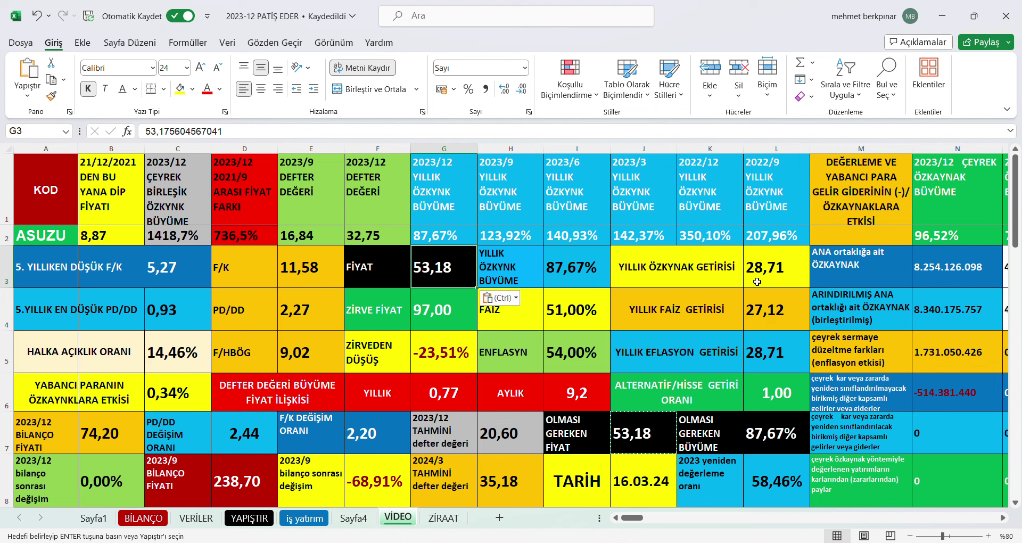
pyautogui.click(36, 19)
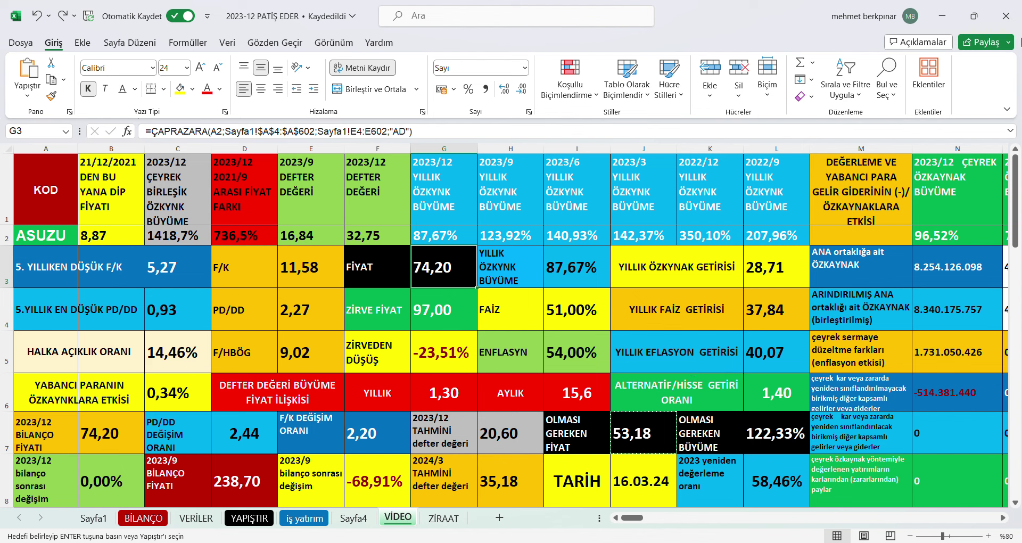
# Close the 2023-12 PATİŞ EDER workbook
pyautogui.click(1006, 14)
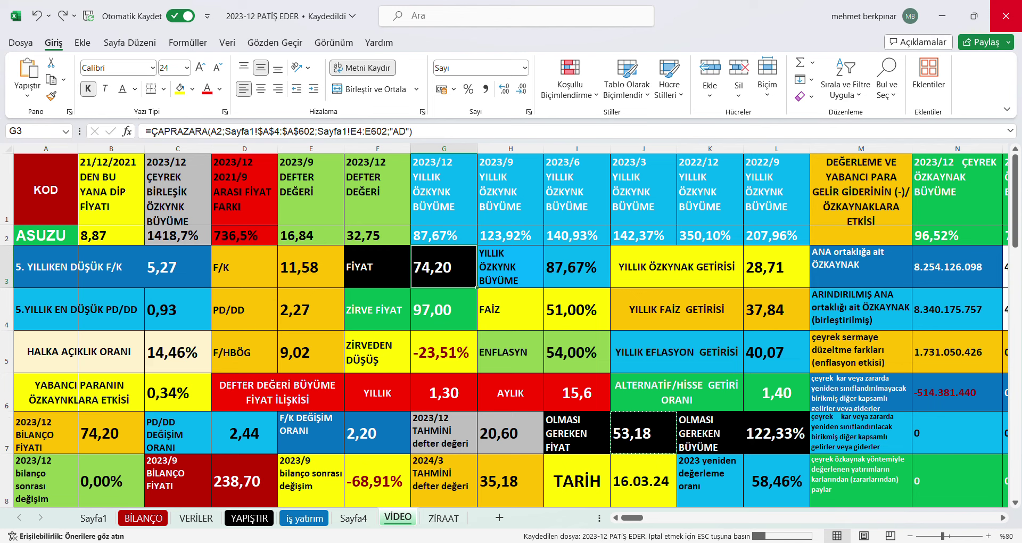